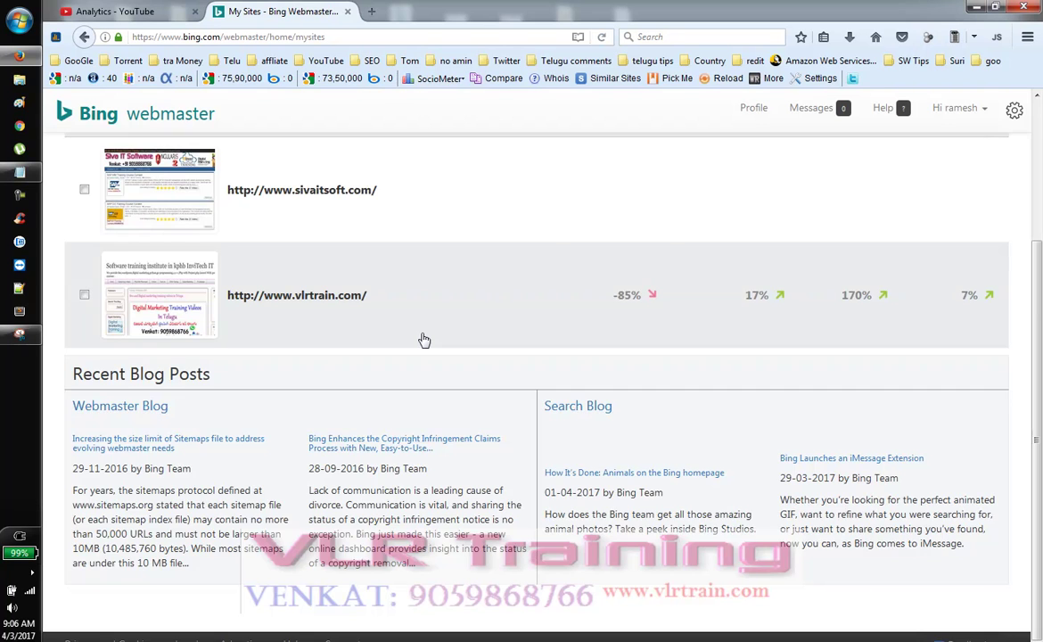
Look over the My Sites page, including the listed sites, their statistics, the date range and the recent blog posts.
{"action": "scroll", "coordinate": [422, 339], "scroll_direction": "down", "scroll_amount": 3}
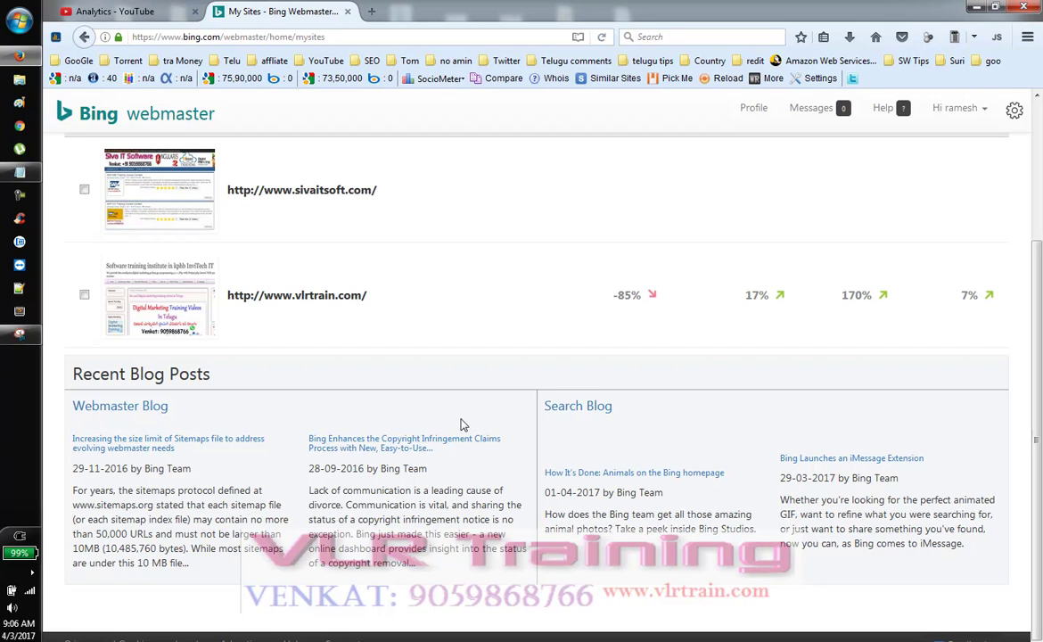
{"action": "scroll", "coordinate": [605, 438], "scroll_direction": "up", "scroll_amount": 1}
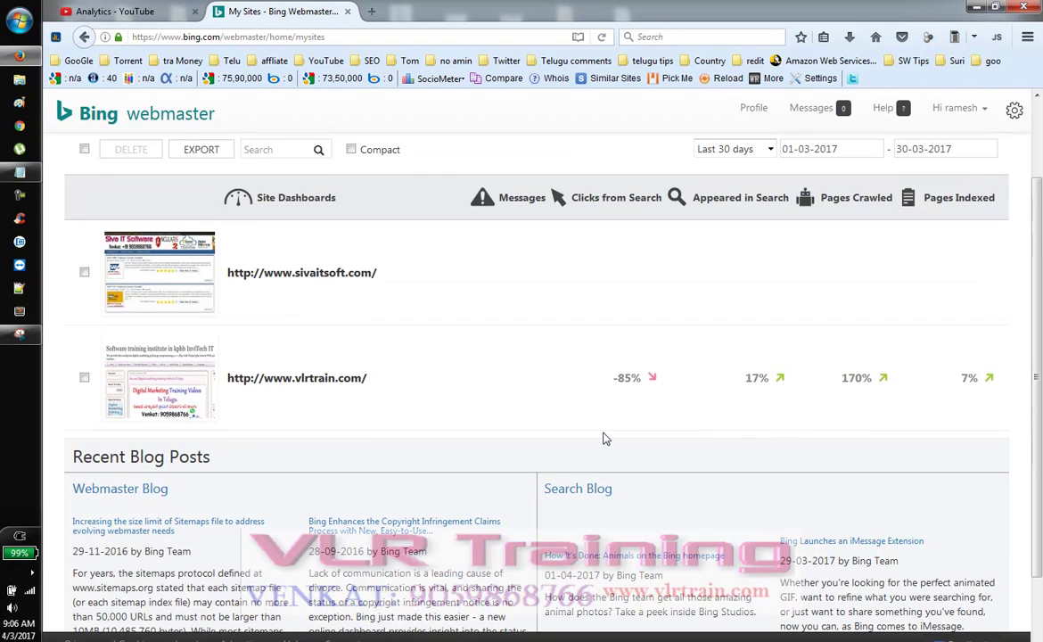
{"action": "scroll", "coordinate": [606, 439], "scroll_direction": "up", "scroll_amount": 1}
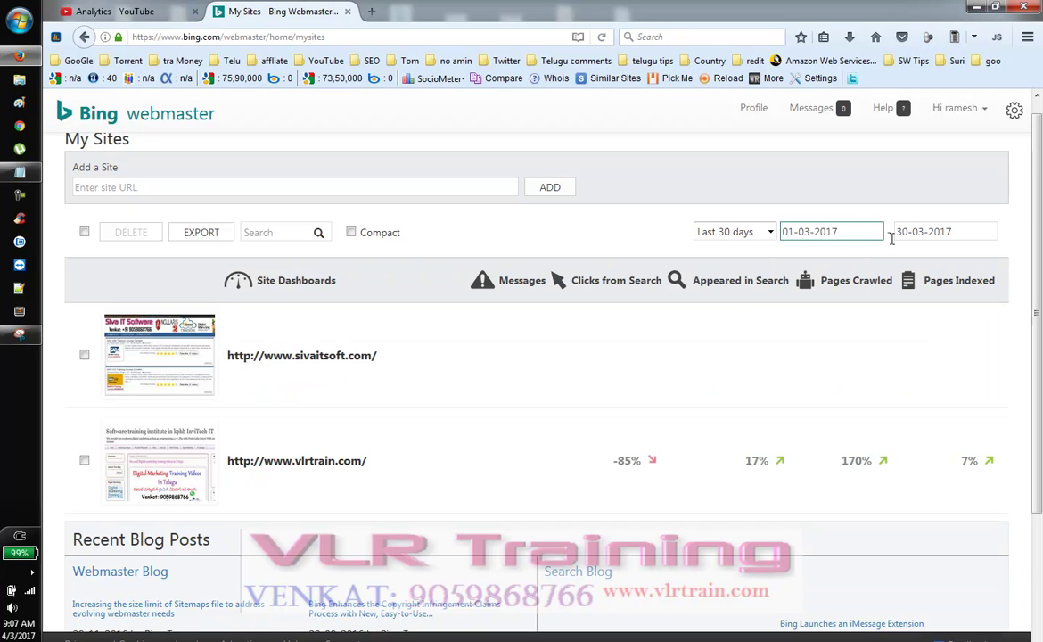
{"action": "scroll", "coordinate": [678, 376], "scroll_direction": "up", "scroll_amount": 1}
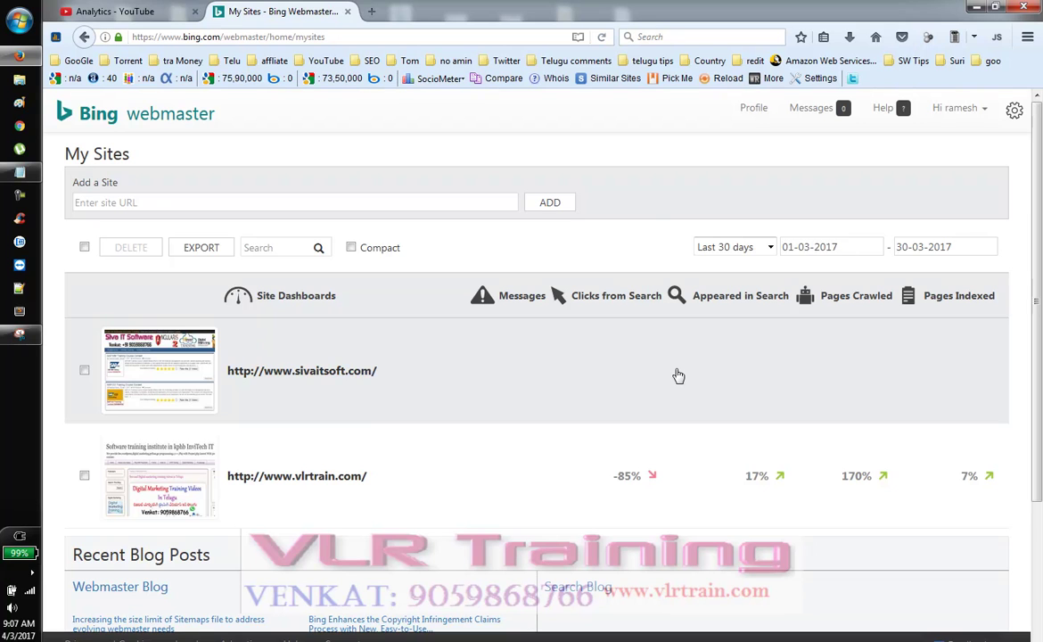
Open the account profile, review its contact and alert preferences, and close it without saving.
{"action": "left_click", "coordinate": [754, 108]}
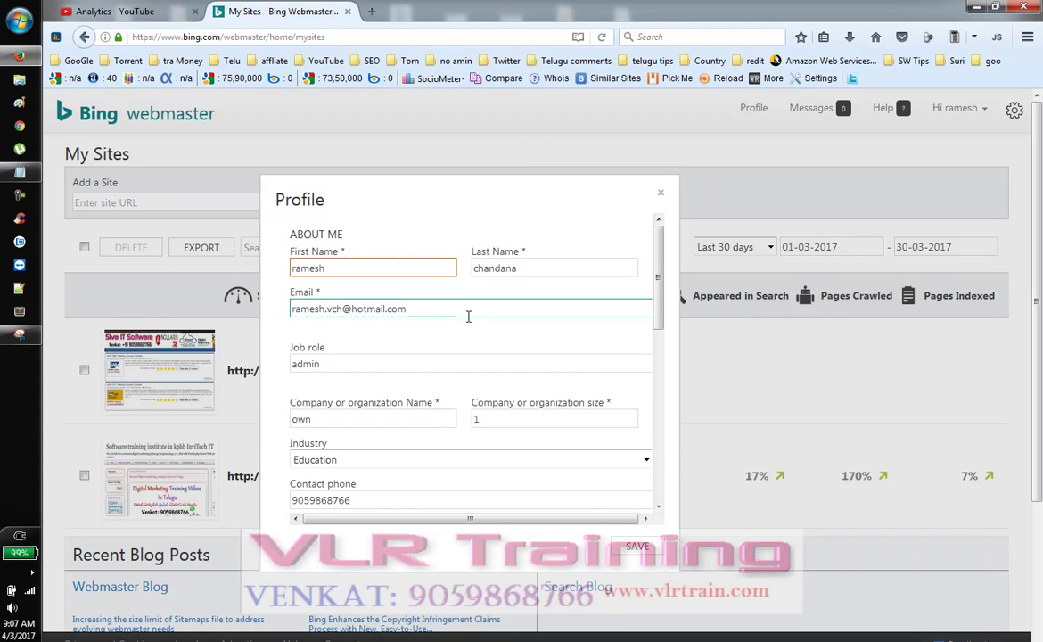
{"action": "scroll", "coordinate": [469, 316], "scroll_direction": "down", "scroll_amount": 5}
{"action": "scroll", "coordinate": [468, 317], "scroll_direction": "down", "scroll_amount": 4}
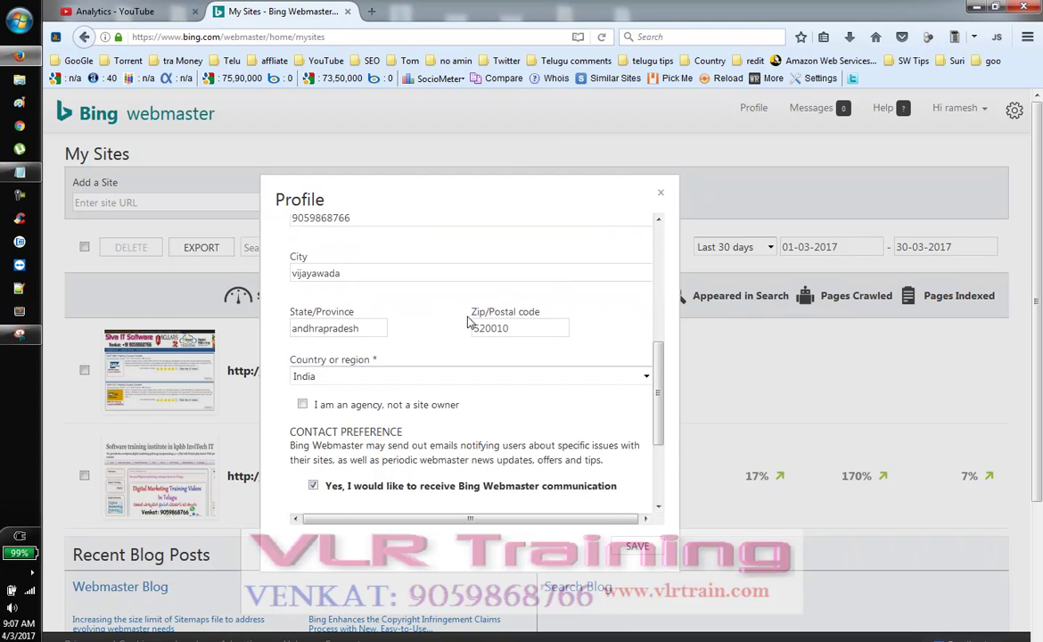
{"action": "scroll", "coordinate": [474, 356], "scroll_direction": "down", "scroll_amount": 3}
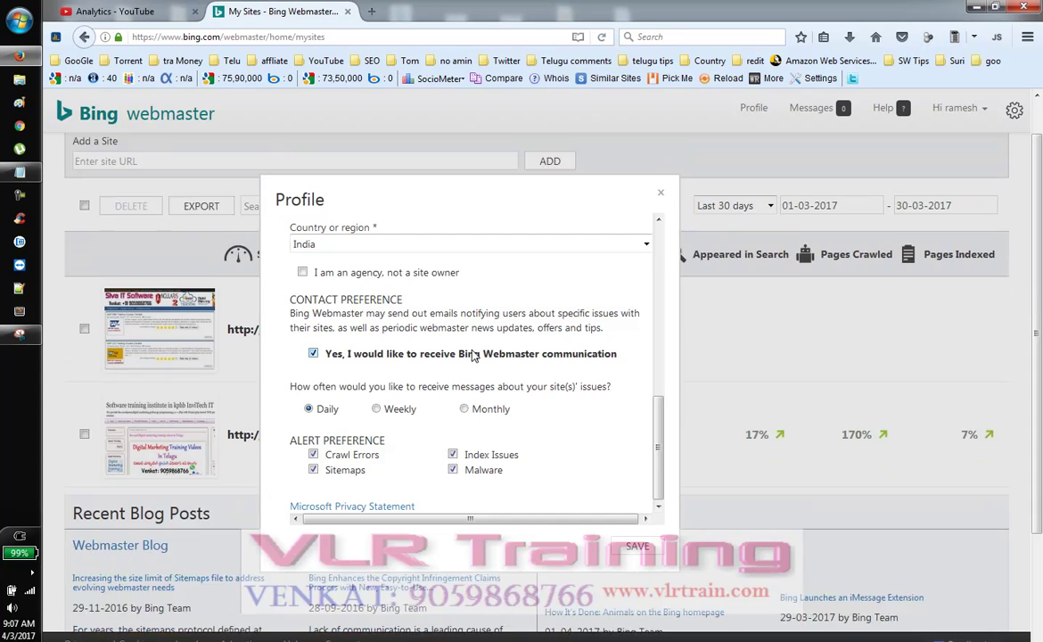
{"action": "scroll", "coordinate": [535, 312], "scroll_direction": "up", "scroll_amount": 2}
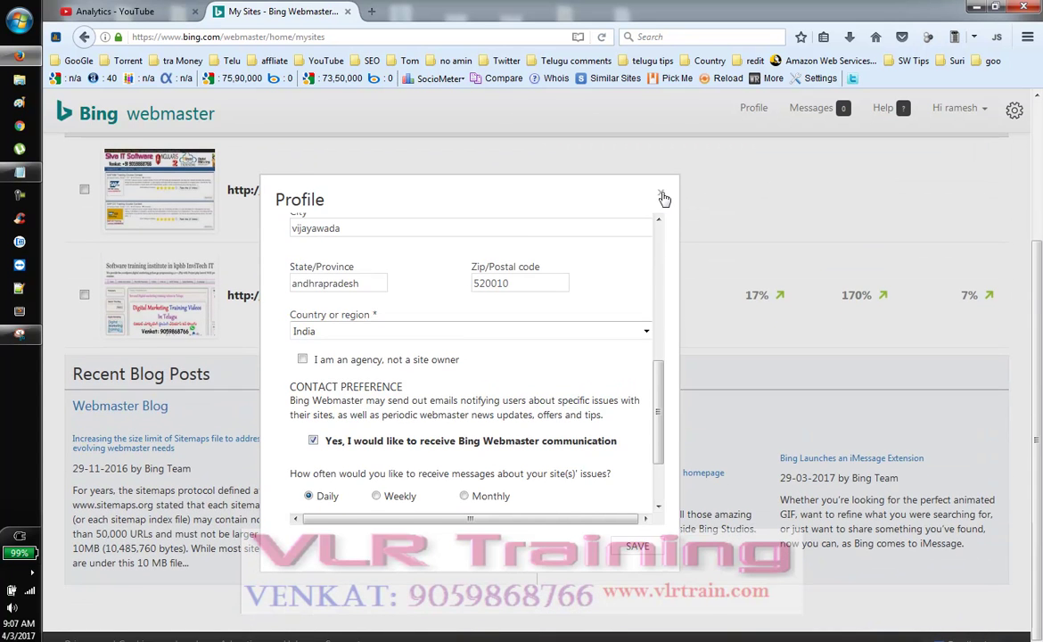
{"action": "left_click", "coordinate": [661, 193]}
Visit the Message Center and the Help & How-To Center, and show the account's sign-out option.
{"action": "left_click", "coordinate": [816, 116]}
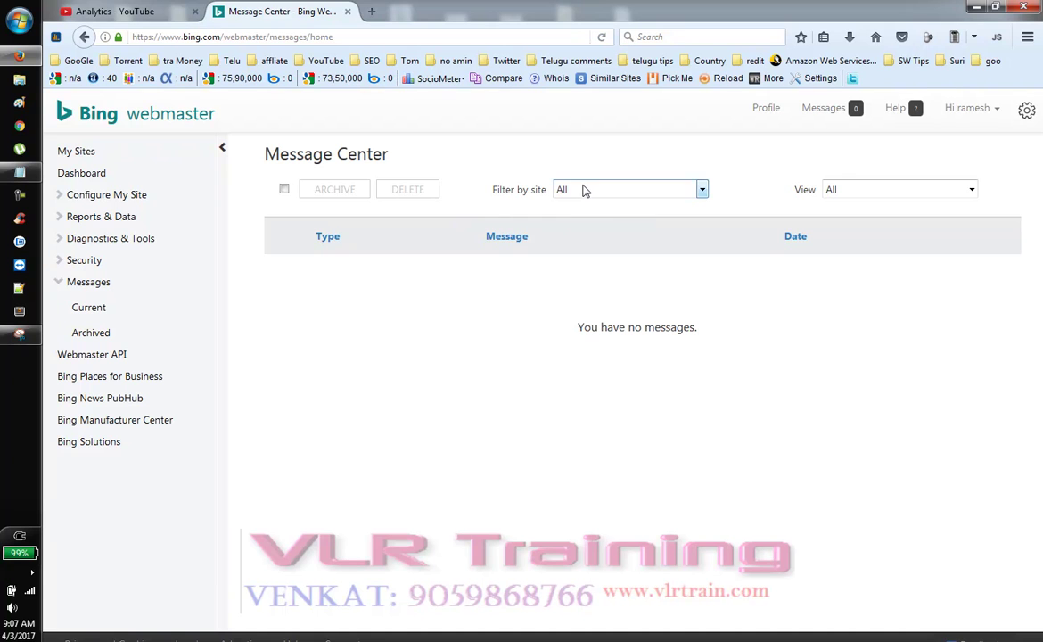
{"action": "left_click", "coordinate": [899, 114]}
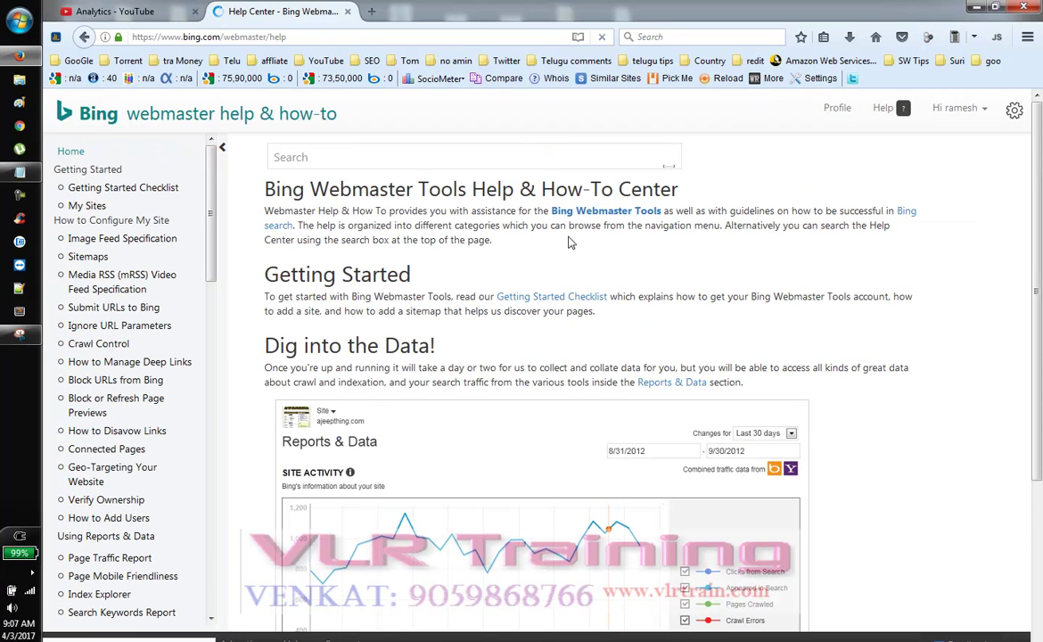
{"action": "scroll", "coordinate": [500, 196], "scroll_direction": "down", "scroll_amount": 3}
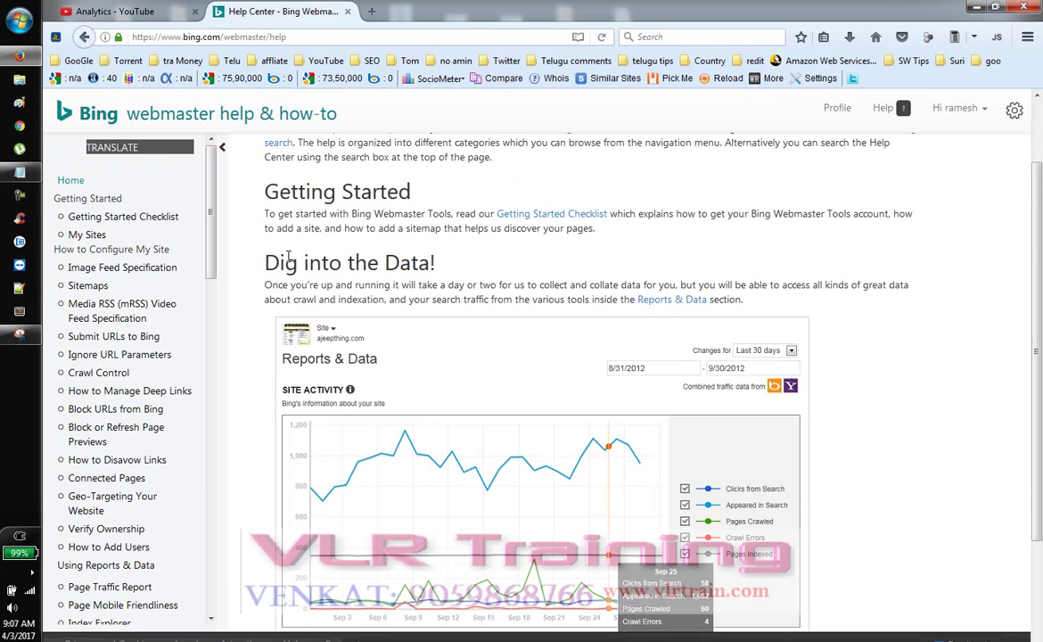
{"action": "scroll", "coordinate": [371, 245], "scroll_direction": "down", "scroll_amount": 1}
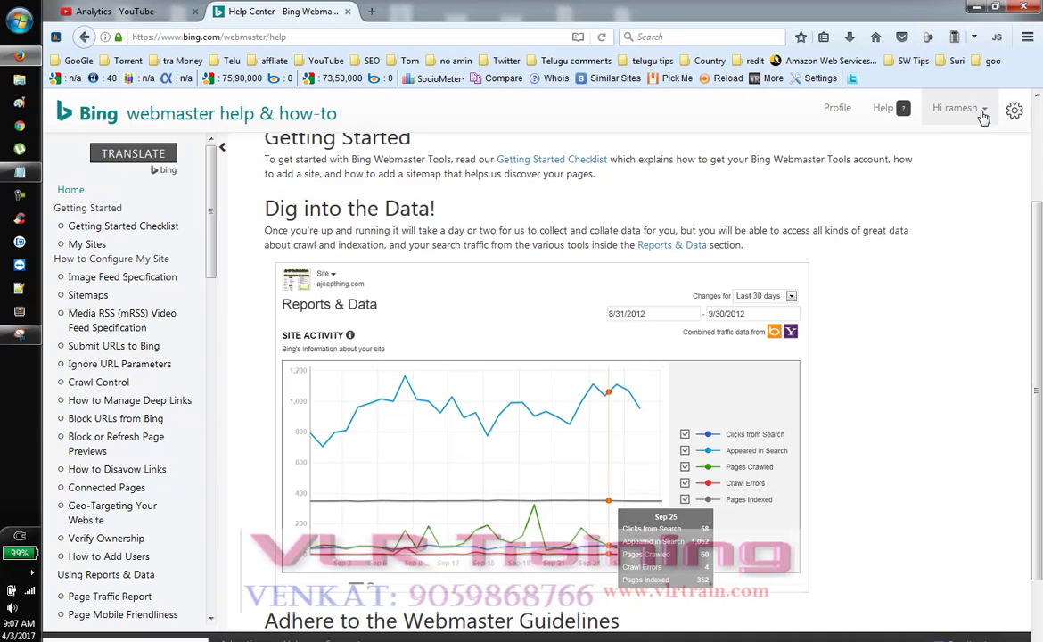
{"action": "left_click", "coordinate": [983, 117]}
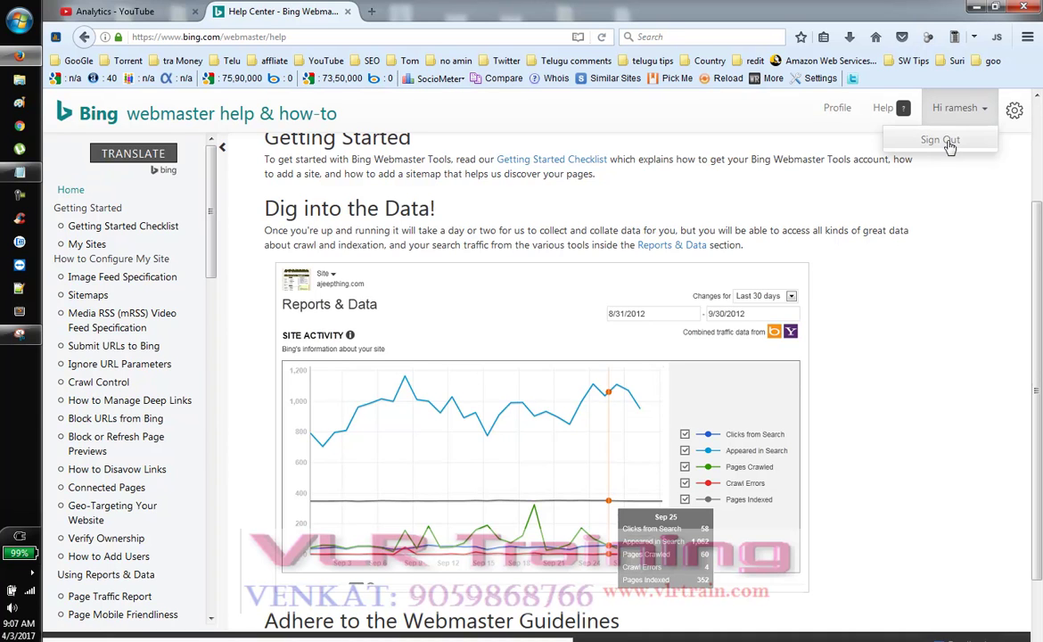
Open the Bing settings page and review its search, country/region, language, homepage and personalization options.
{"action": "left_click", "coordinate": [1015, 113]}
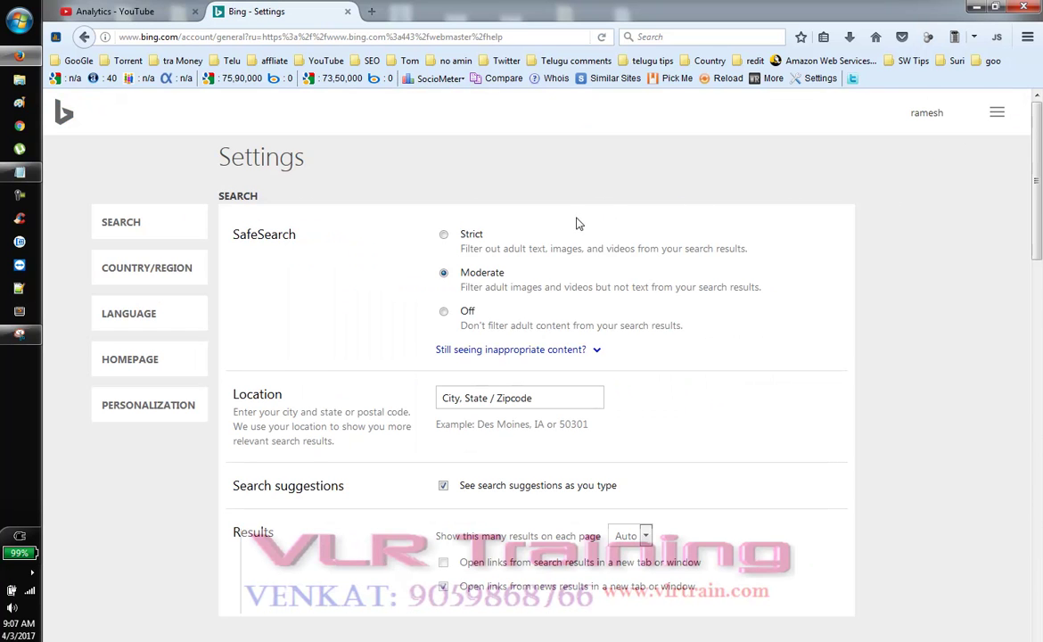
{"action": "scroll", "coordinate": [577, 223], "scroll_direction": "down", "scroll_amount": 3}
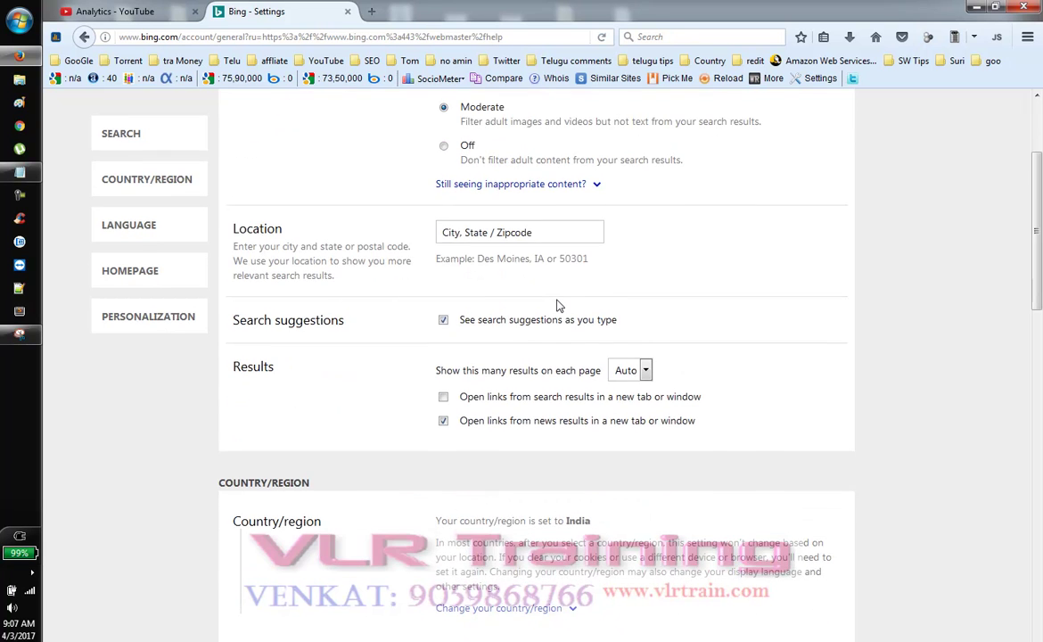
{"action": "scroll", "coordinate": [559, 306], "scroll_direction": "down", "scroll_amount": 5}
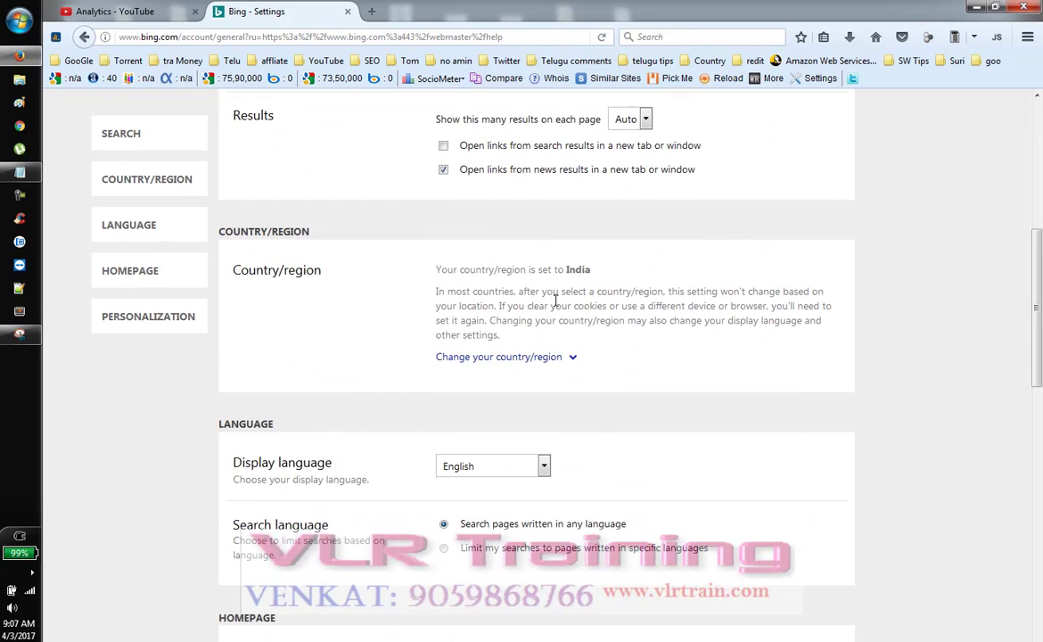
{"action": "scroll", "coordinate": [557, 306], "scroll_direction": "down", "scroll_amount": 2}
{"action": "scroll", "coordinate": [557, 306], "scroll_direction": "down", "scroll_amount": 5}
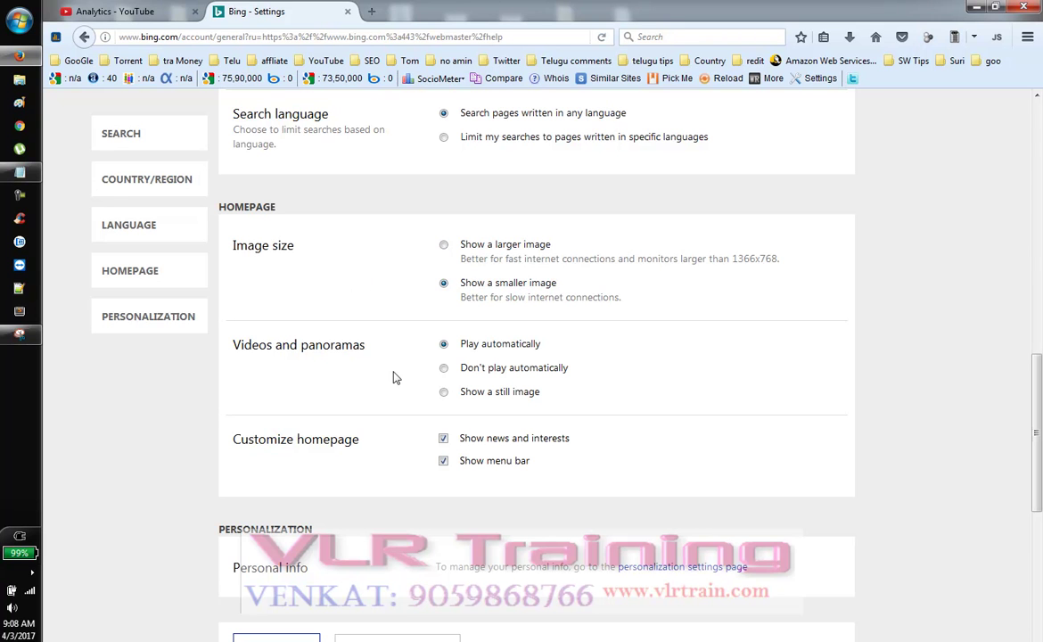
{"action": "scroll", "coordinate": [388, 370], "scroll_direction": "up", "scroll_amount": 4}
{"action": "scroll", "coordinate": [375, 328], "scroll_direction": "up", "scroll_amount": 2}
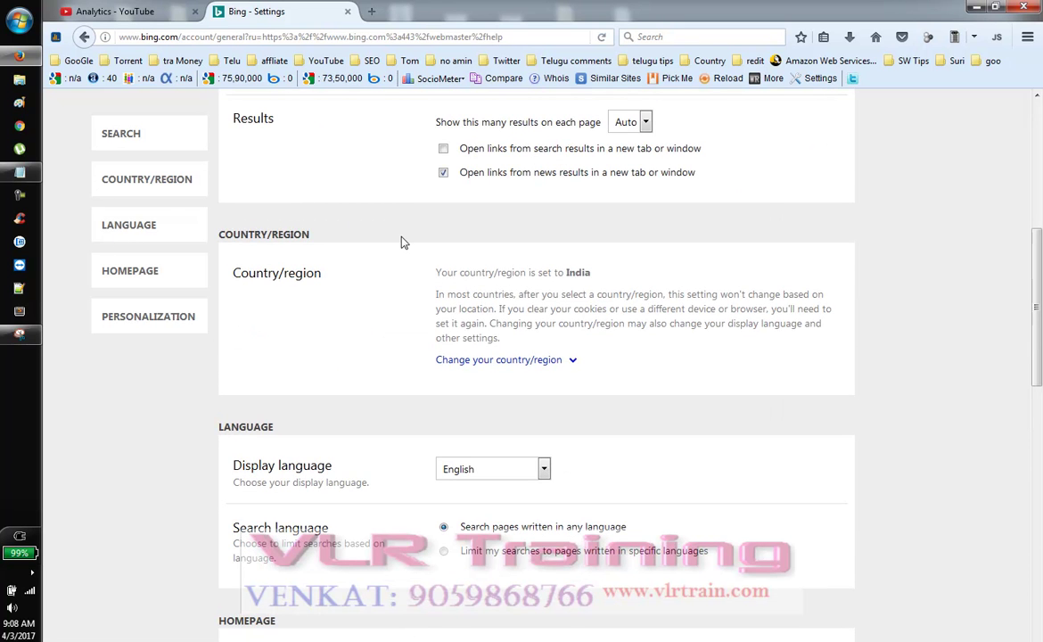
{"action": "scroll", "coordinate": [401, 243], "scroll_direction": "up", "scroll_amount": 6}
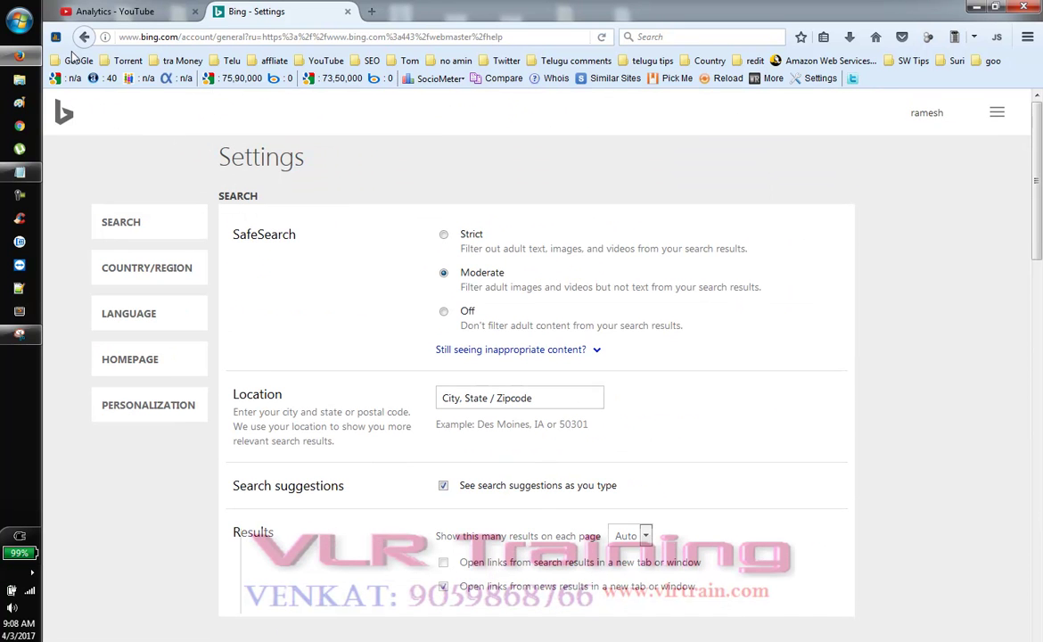
Return to the help page, reopen the Bing settings for another look, and display the settings page's account options.
{"action": "left_click", "coordinate": [84, 37]}
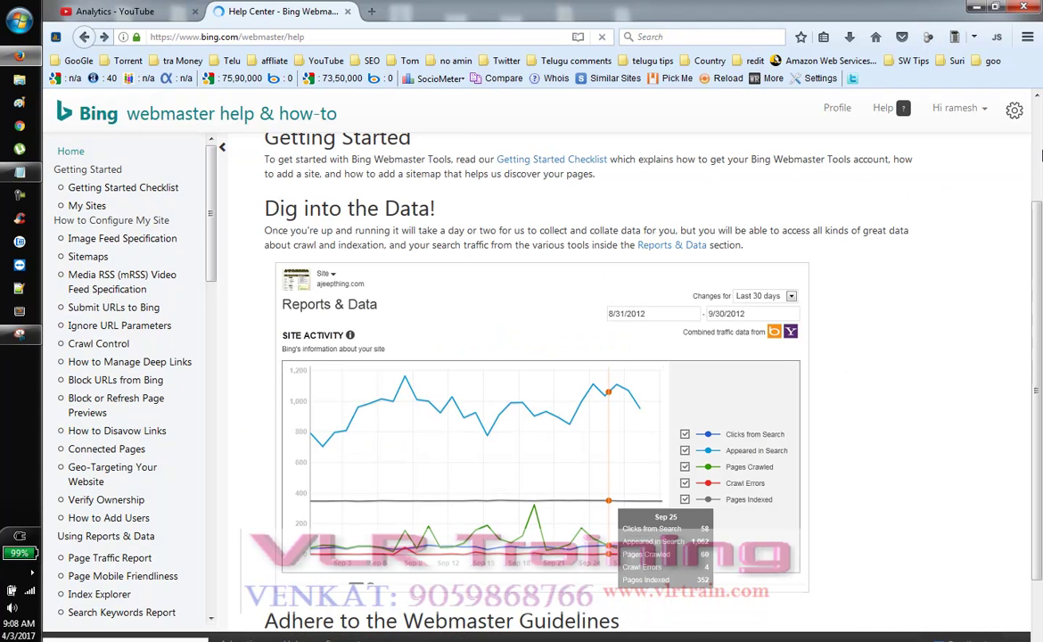
{"action": "left_click", "coordinate": [1015, 112]}
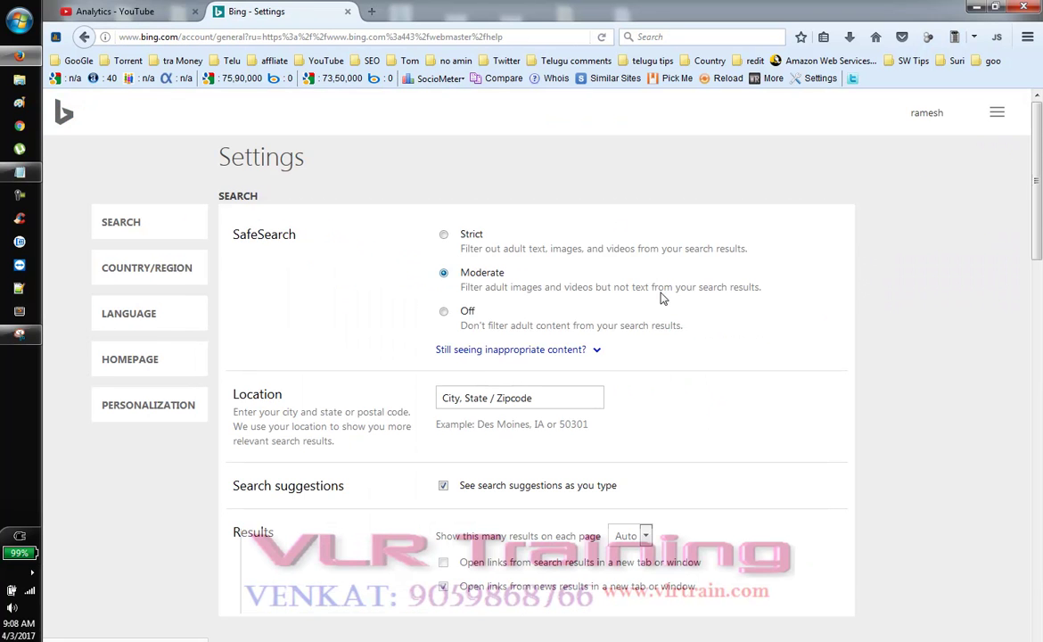
{"action": "scroll", "coordinate": [661, 298], "scroll_direction": "down", "scroll_amount": 5}
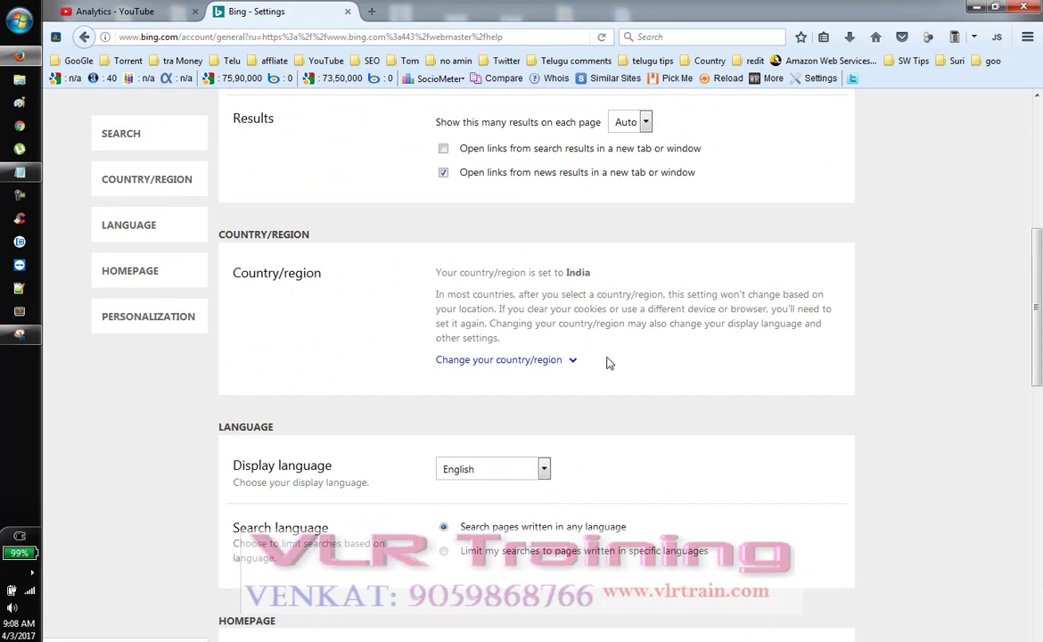
{"action": "scroll", "coordinate": [452, 193], "scroll_direction": "up", "scroll_amount": 5}
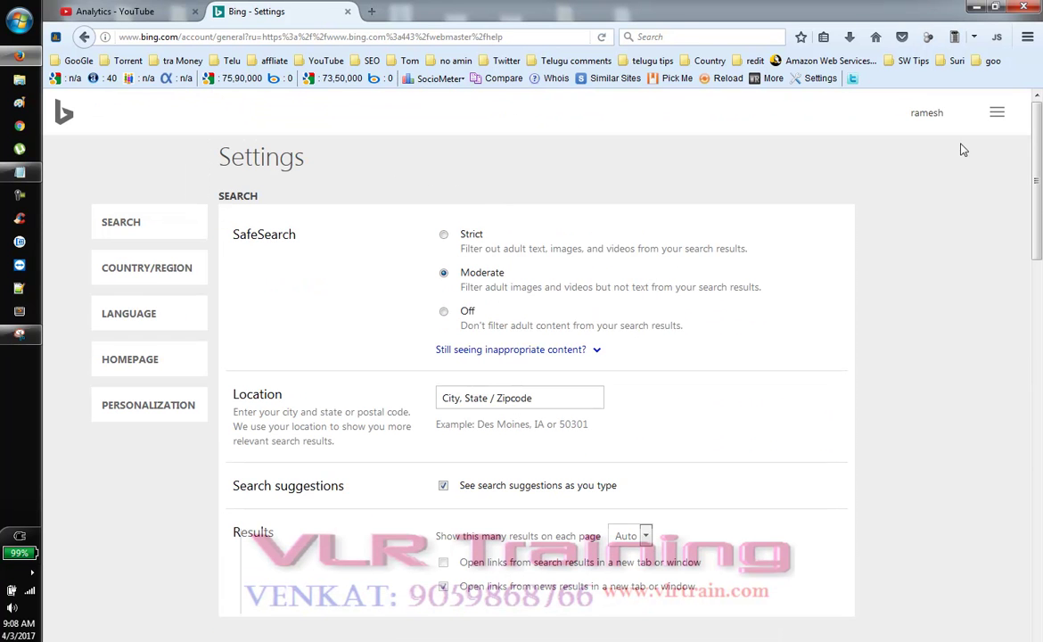
{"action": "left_click", "coordinate": [999, 115]}
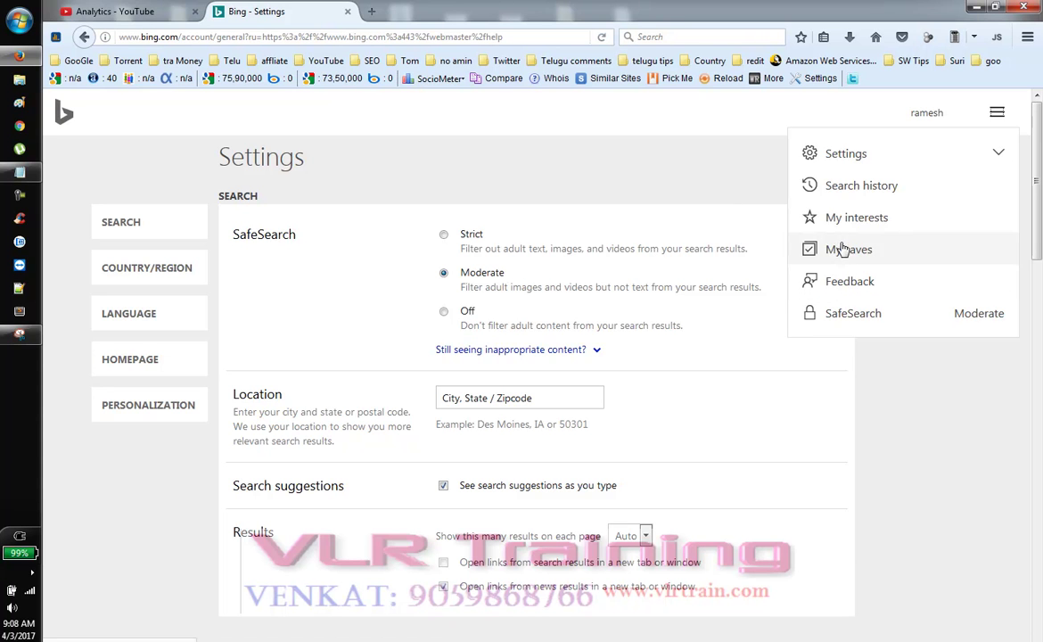
Search Google for "bing webmaster tools", open the Bing - Webmaster Tools result and sign in to reach My Sites.
{"action": "left_click", "coordinate": [76, 61]}
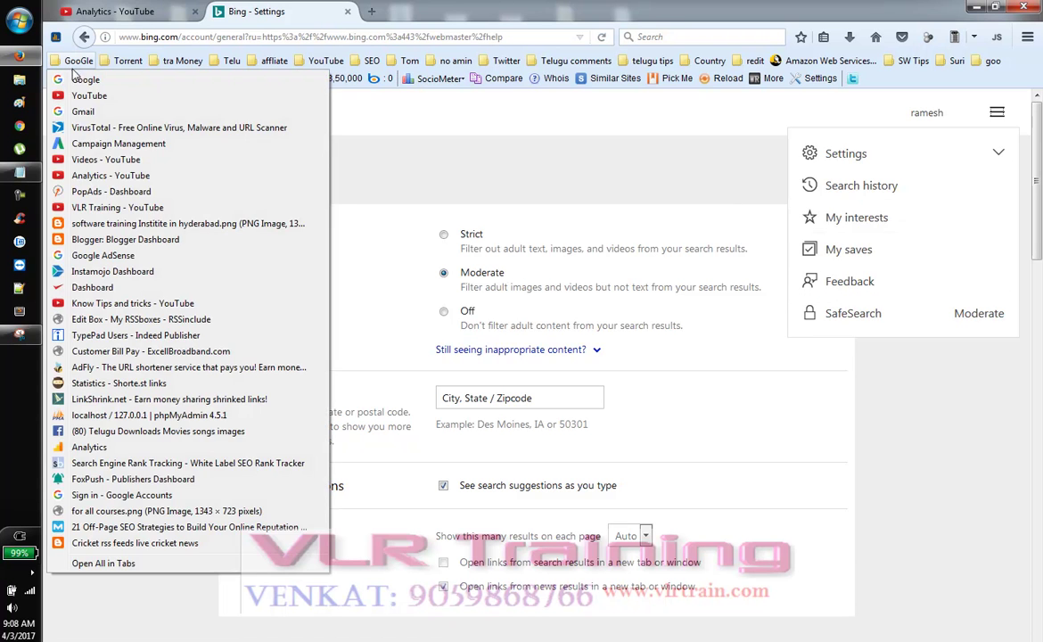
{"action": "left_click", "coordinate": [268, 66]}
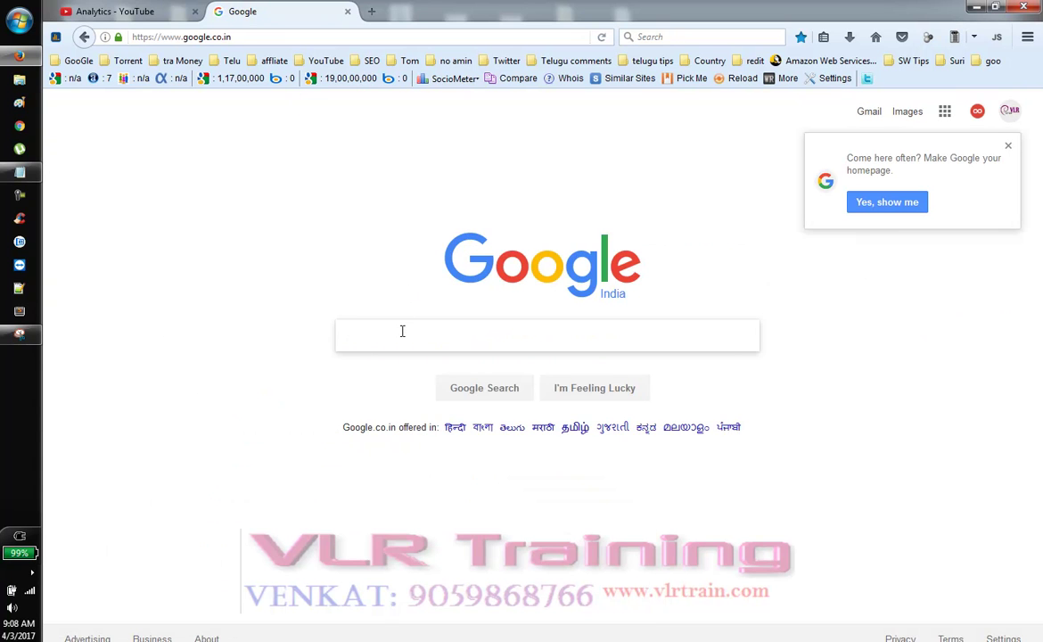
{"action": "type", "text": "bing"}
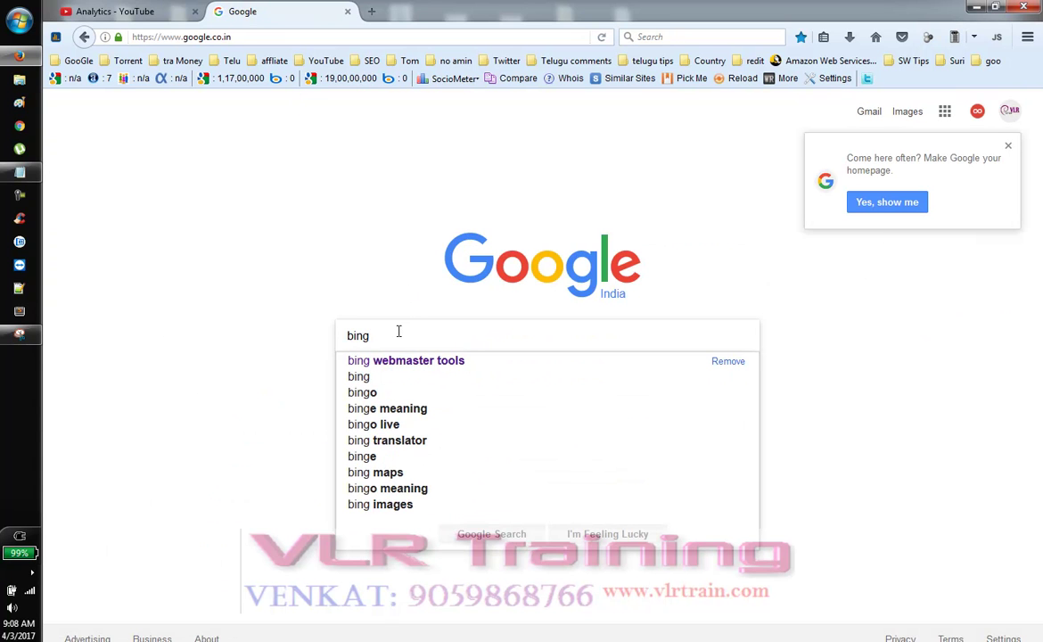
{"action": "left_click", "coordinate": [415, 361]}
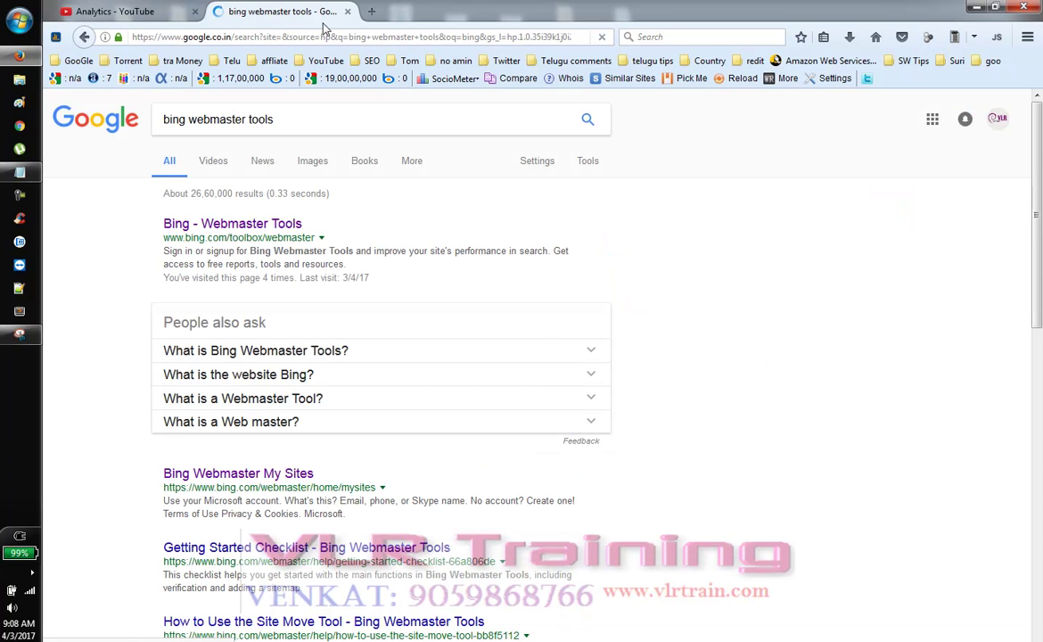
{"action": "left_click", "coordinate": [242, 224]}
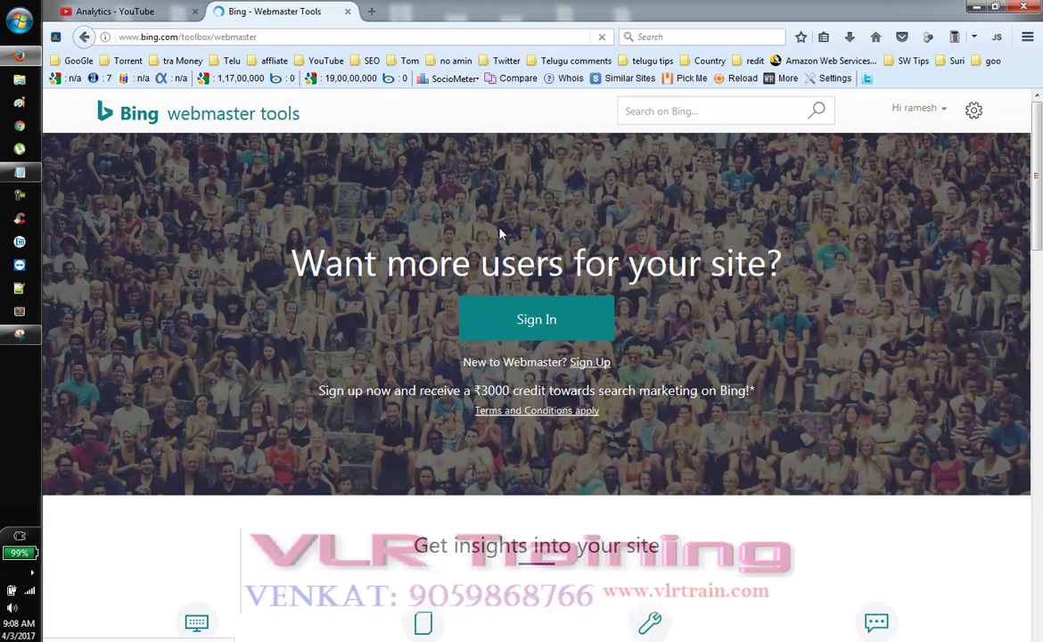
{"action": "left_click", "coordinate": [544, 303]}
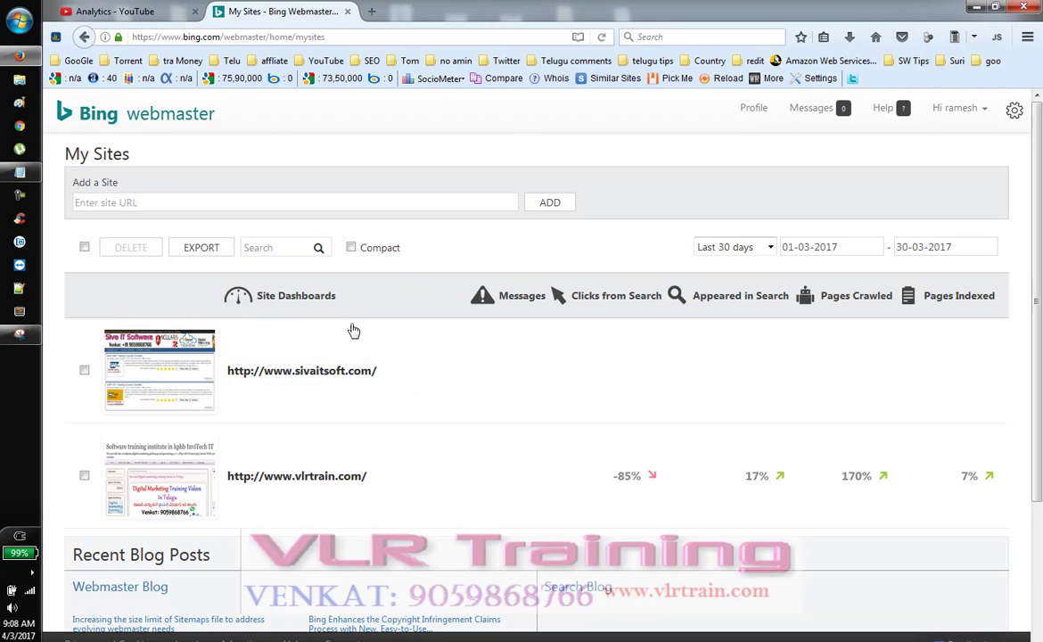
{"action": "left_click", "coordinate": [336, 375]}
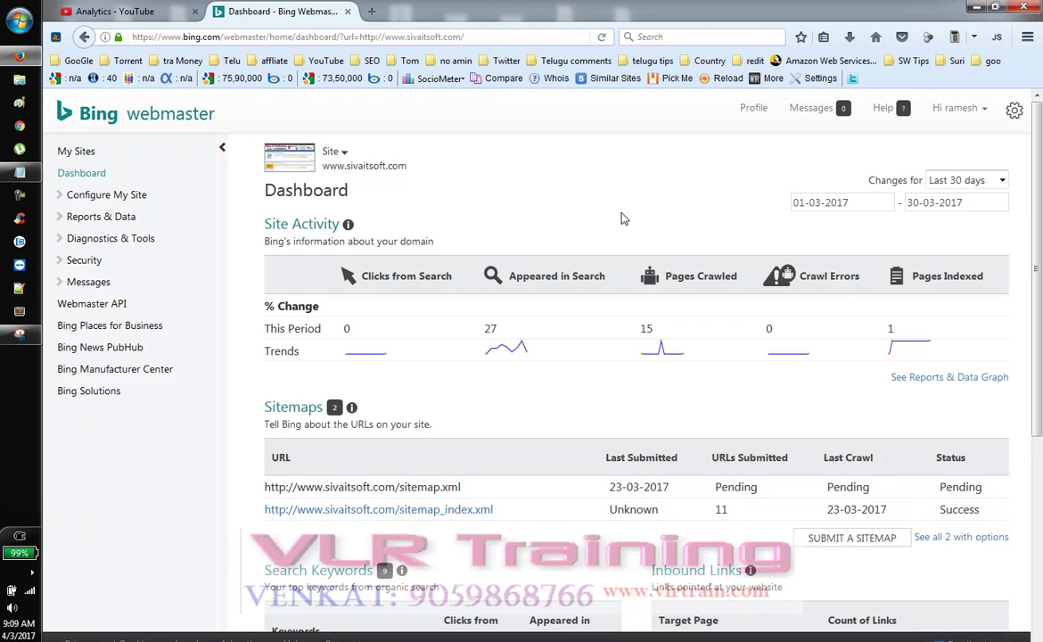
{"action": "mouse_move", "coordinate": [285, 229]}
{"action": "scroll", "coordinate": [473, 233], "scroll_direction": "down", "scroll_amount": 2}
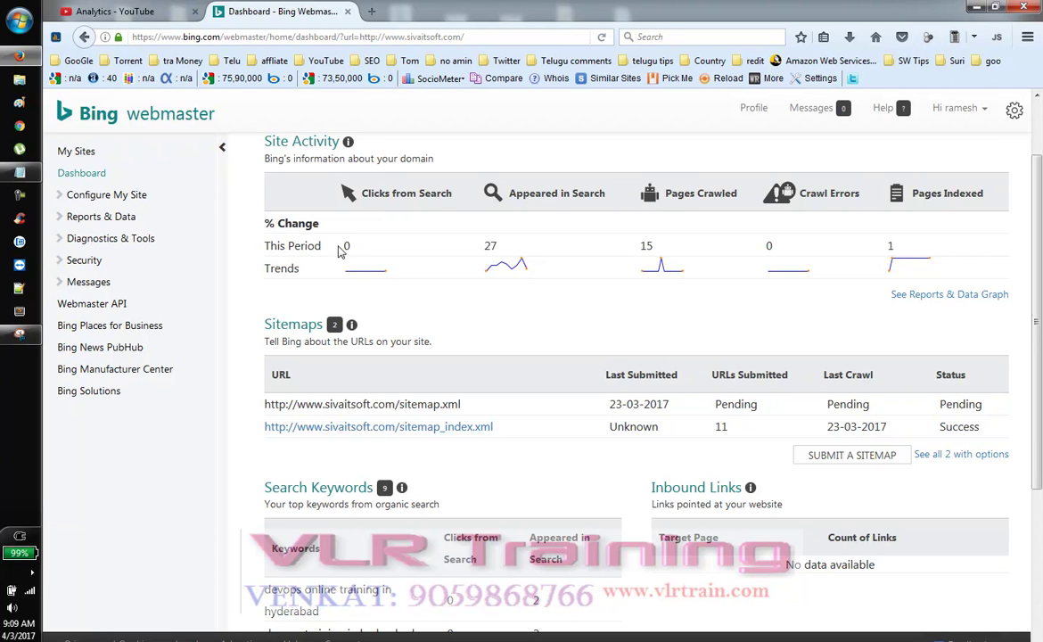
{"action": "left_click_drag", "start_coordinate": [339, 250], "coordinate": [348, 246]}
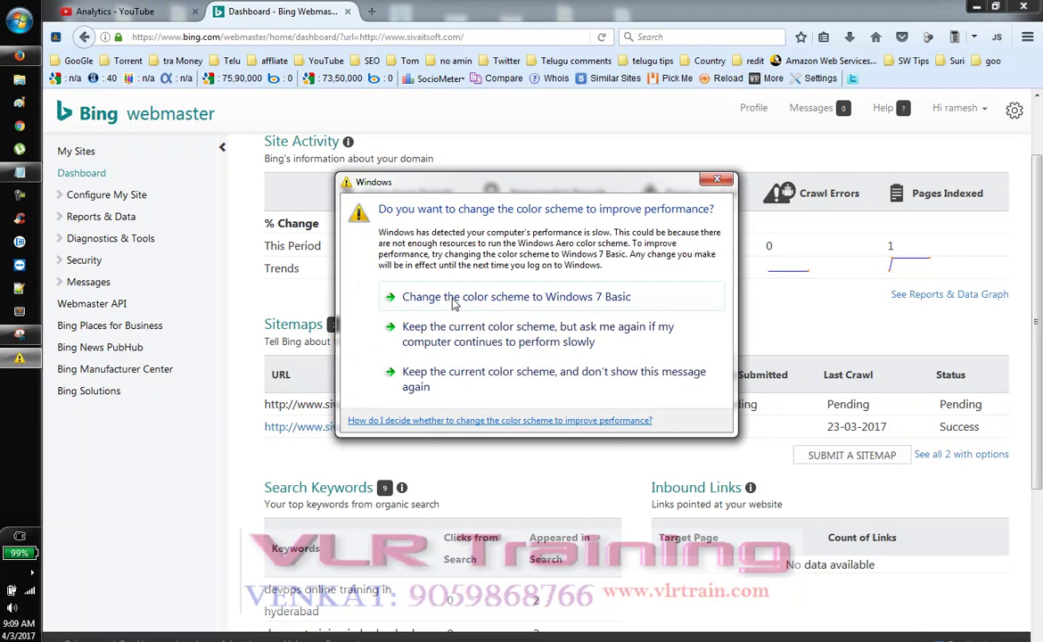
Change the Windows color scheme to Windows 7 Basic, and examine the dashboard's Sitemaps, Search Keywords and Inbound Links sections.
{"action": "left_click", "coordinate": [484, 296]}
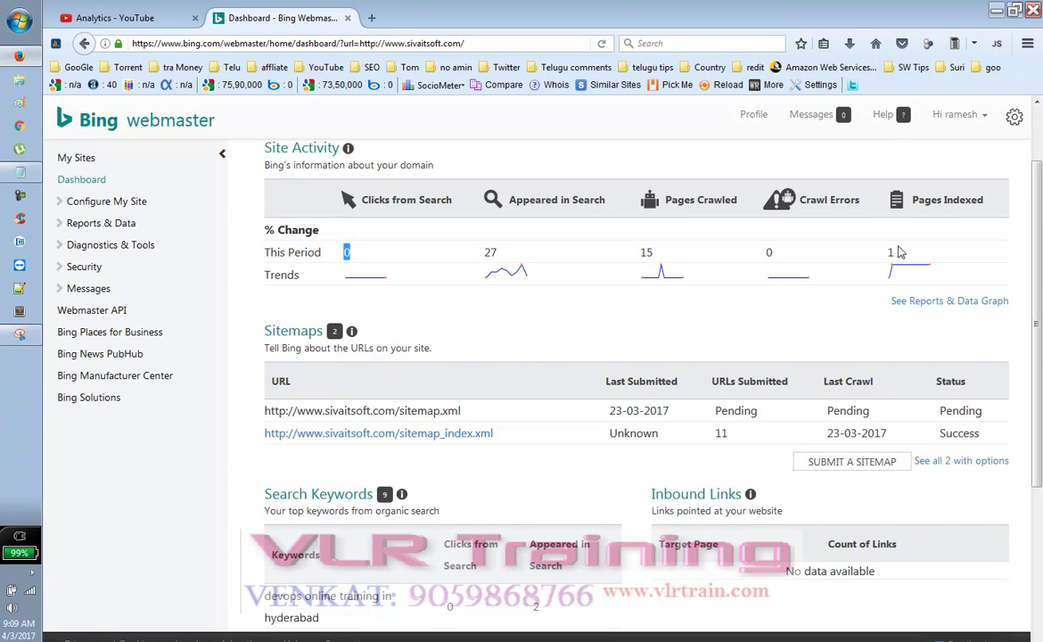
{"action": "scroll", "coordinate": [584, 294], "scroll_direction": "down", "scroll_amount": 2}
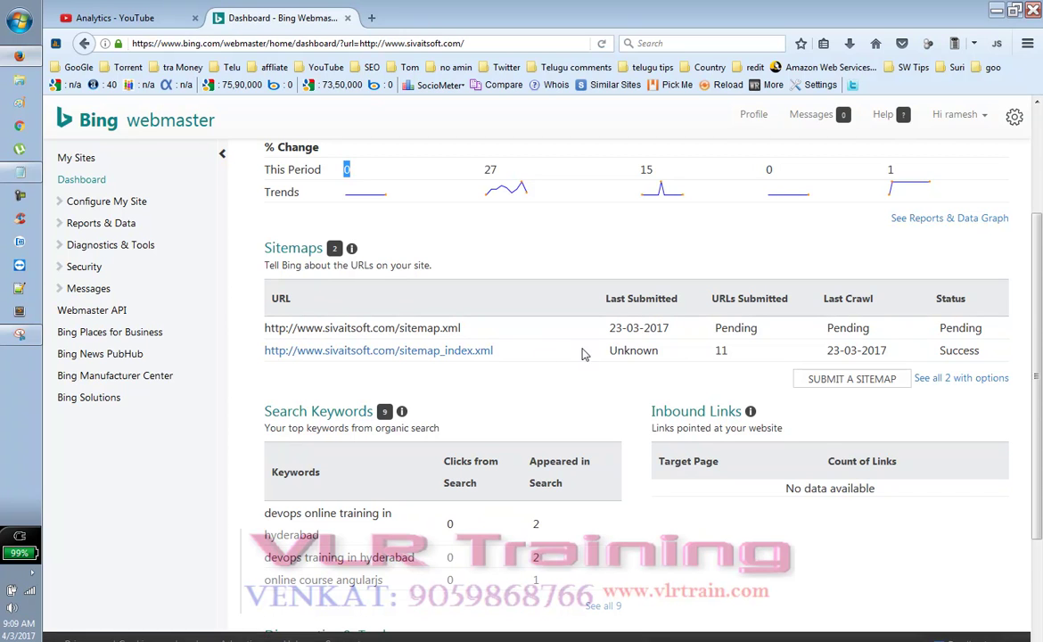
Examine the dashboard's Search Keywords, Inbound Links and Diagnostics & Tools sections, and review the Site Activity and Sitemaps tables again.
{"action": "scroll", "coordinate": [524, 355], "scroll_direction": "down", "scroll_amount": 1}
{"action": "scroll", "coordinate": [524, 355], "scroll_direction": "down", "scroll_amount": 2}
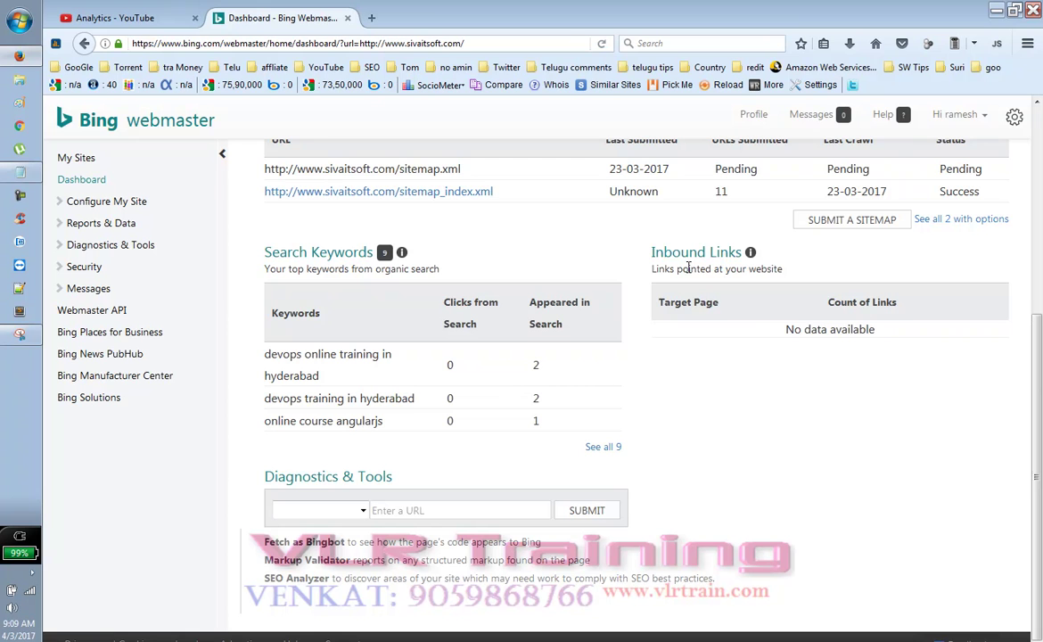
{"action": "scroll", "coordinate": [822, 326], "scroll_direction": "up", "scroll_amount": 4}
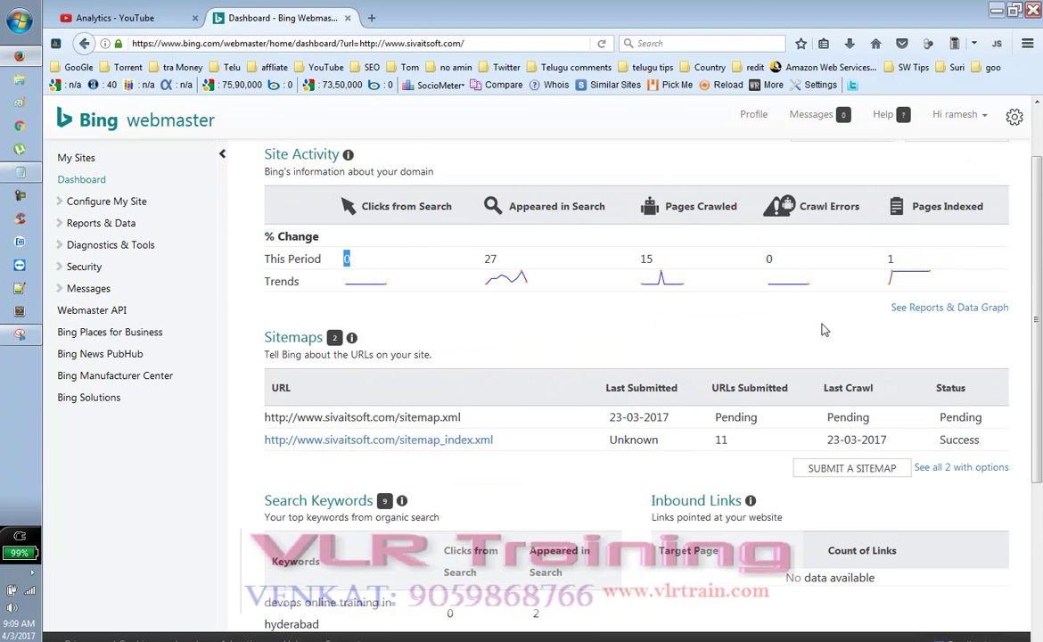
{"action": "scroll", "coordinate": [824, 330], "scroll_direction": "down", "scroll_amount": 1}
{"action": "scroll", "coordinate": [821, 327], "scroll_direction": "down", "scroll_amount": 1}
{"action": "scroll", "coordinate": [812, 323], "scroll_direction": "up", "scroll_amount": 1}
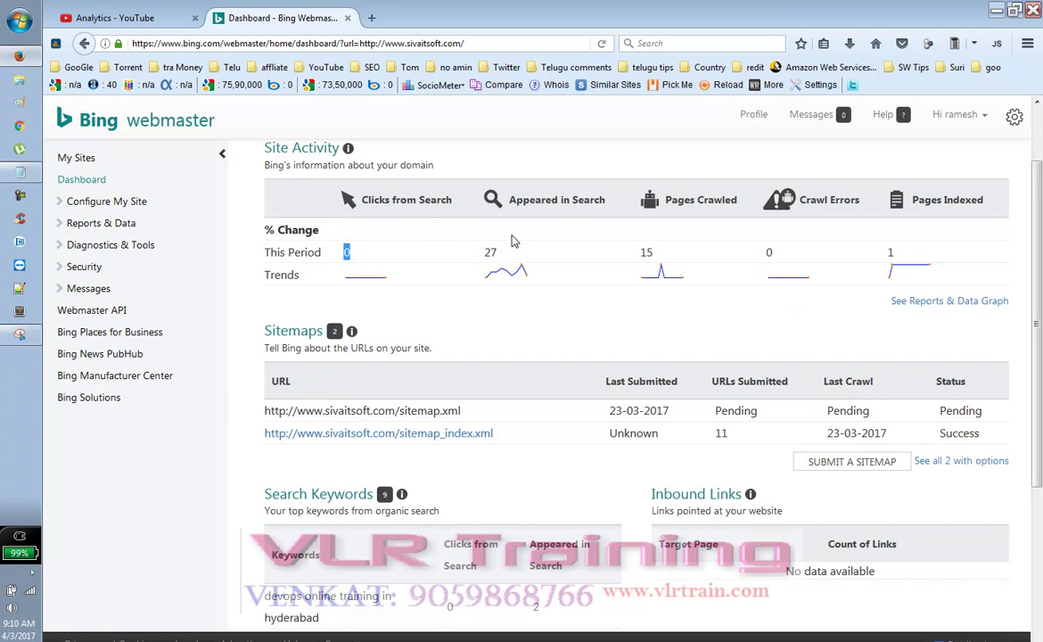
Expand the Configure My Site and Reports & Data groups in the site navigation and look through their entries.
{"action": "left_click", "coordinate": [60, 203]}
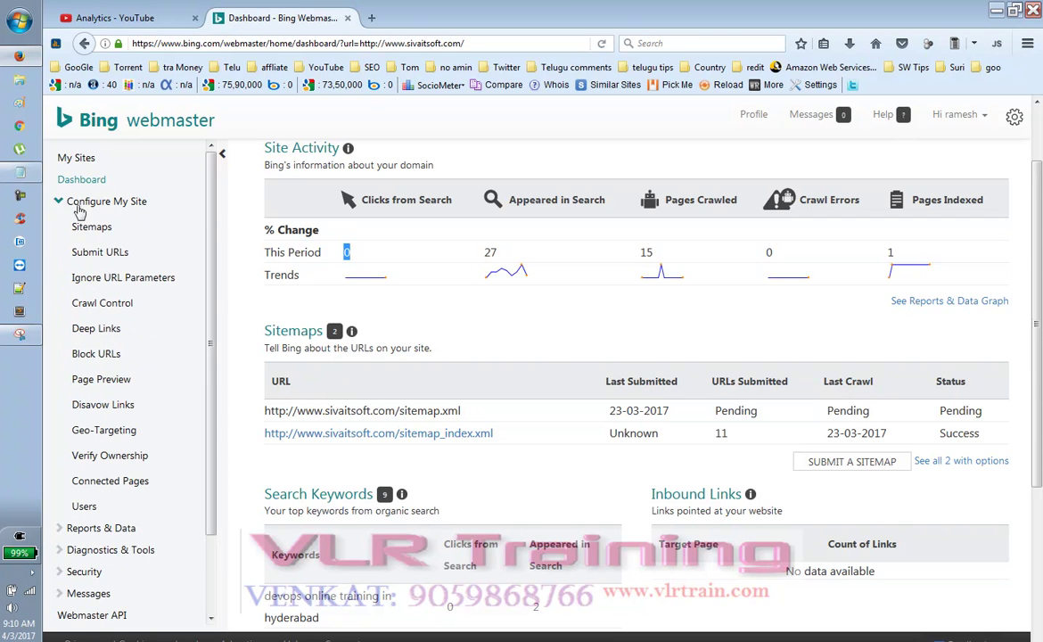
{"action": "scroll", "coordinate": [147, 246], "scroll_direction": "down", "scroll_amount": 2}
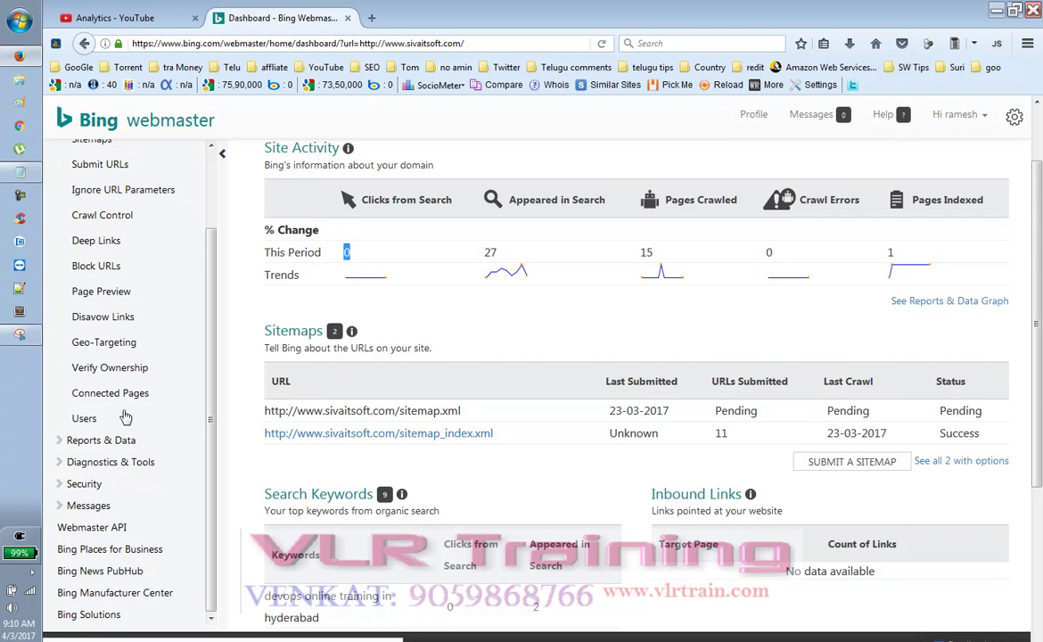
{"action": "left_click", "coordinate": [61, 440]}
{"action": "scroll", "coordinate": [170, 287], "scroll_direction": "up", "scroll_amount": 2}
{"action": "scroll", "coordinate": [171, 276], "scroll_direction": "up", "scroll_amount": 2}
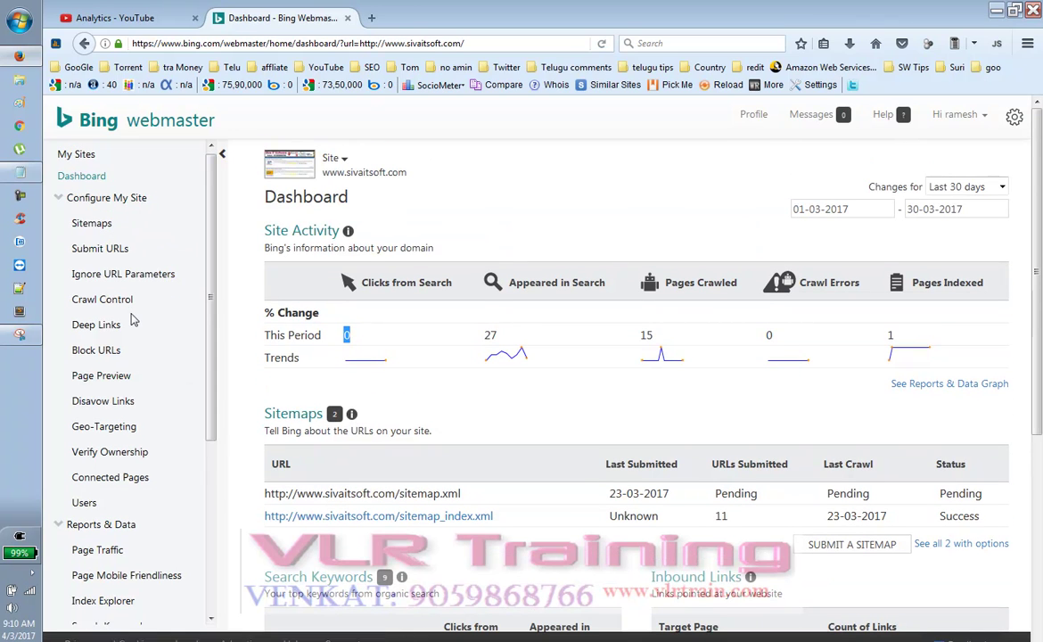
{"action": "scroll", "coordinate": [135, 318], "scroll_direction": "down", "scroll_amount": 2}
{"action": "scroll", "coordinate": [151, 285], "scroll_direction": "up", "scroll_amount": 2}
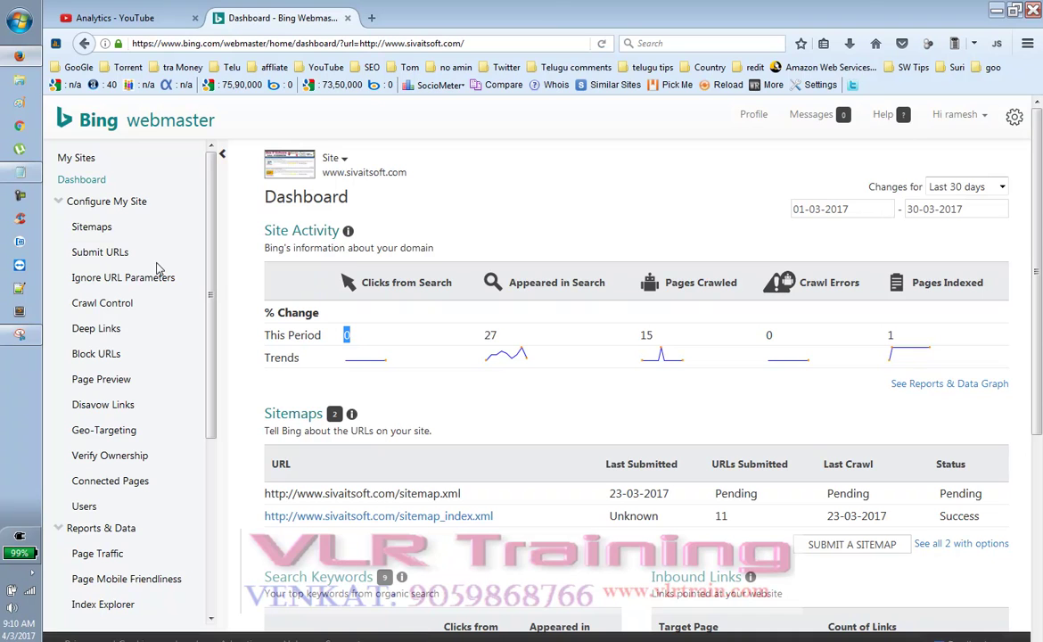